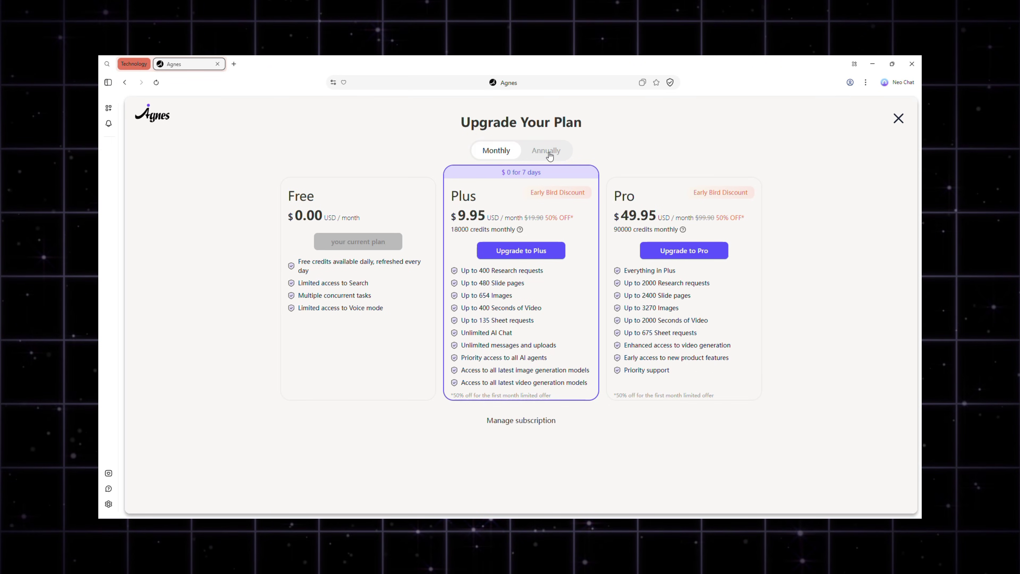
Compare annual and monthly plan prices, then return to the Agnes AI landing page
left_click(548, 153)
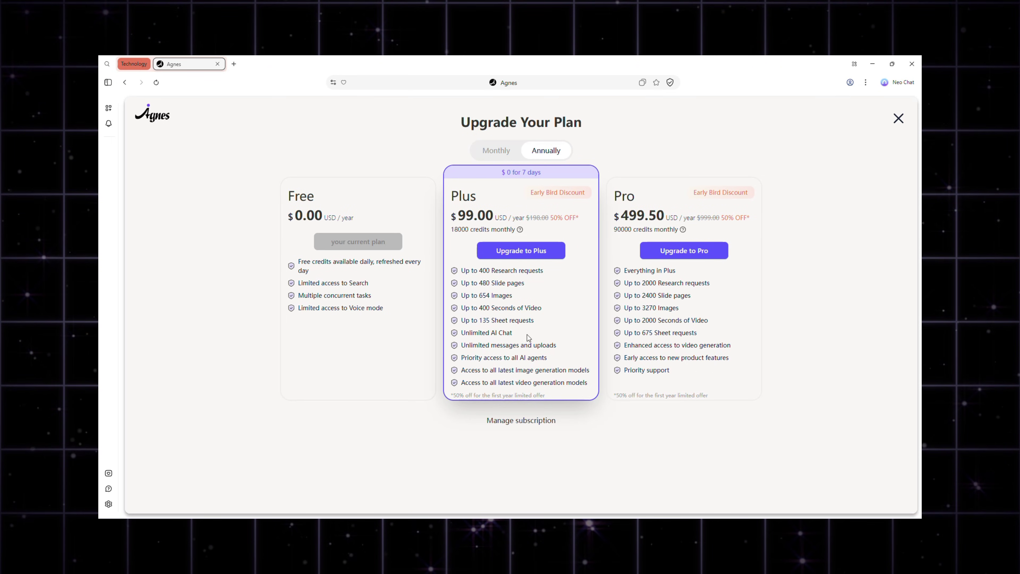
left_click(497, 150)
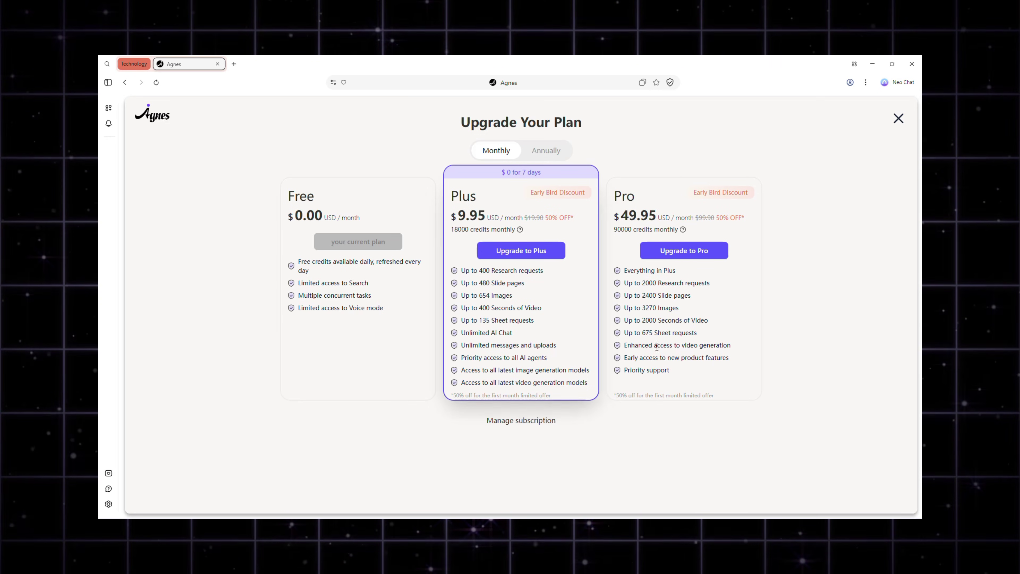
left_click(153, 114)
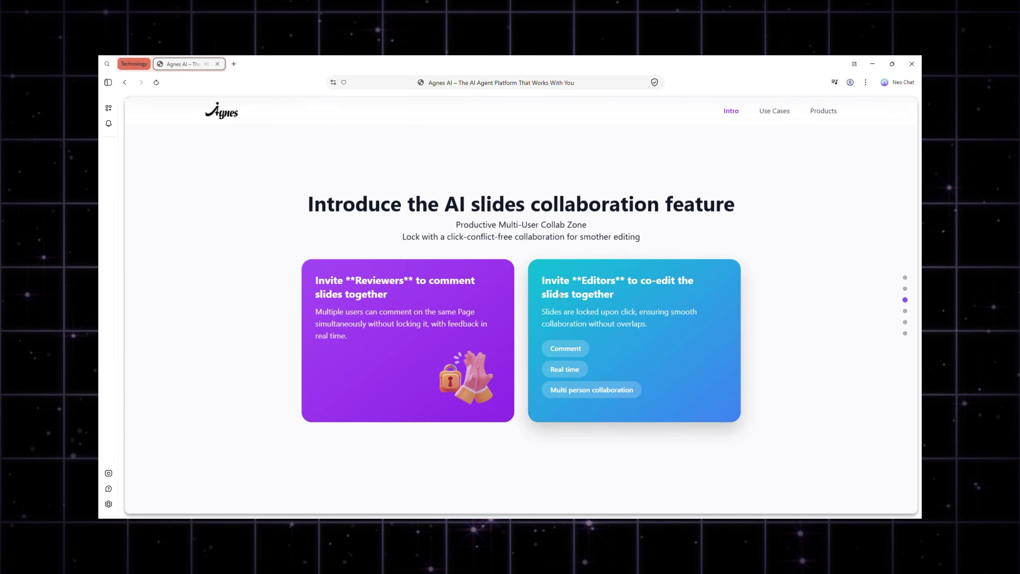
Scroll down the landing page and compare yearly against monthly plan prices
scroll(560, 299, "down", 1)
scroll(560, 299, "down", 2)
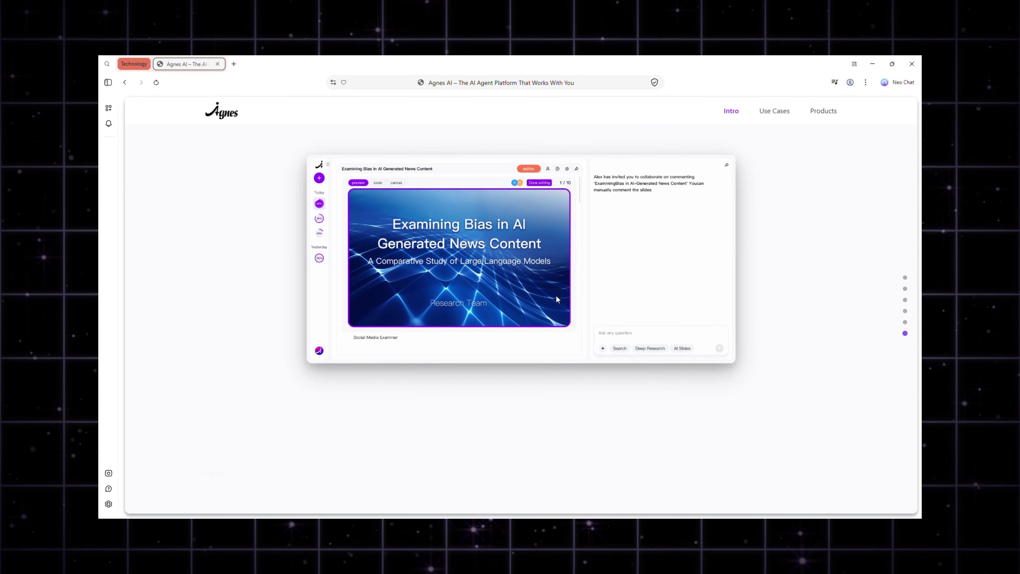
scroll(557, 299, "down", 1)
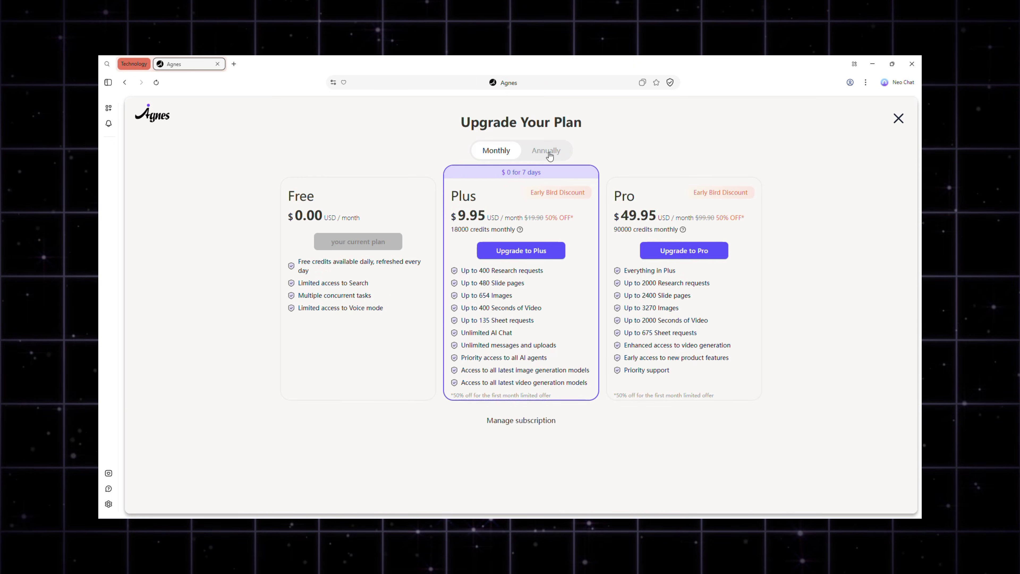
left_click(549, 152)
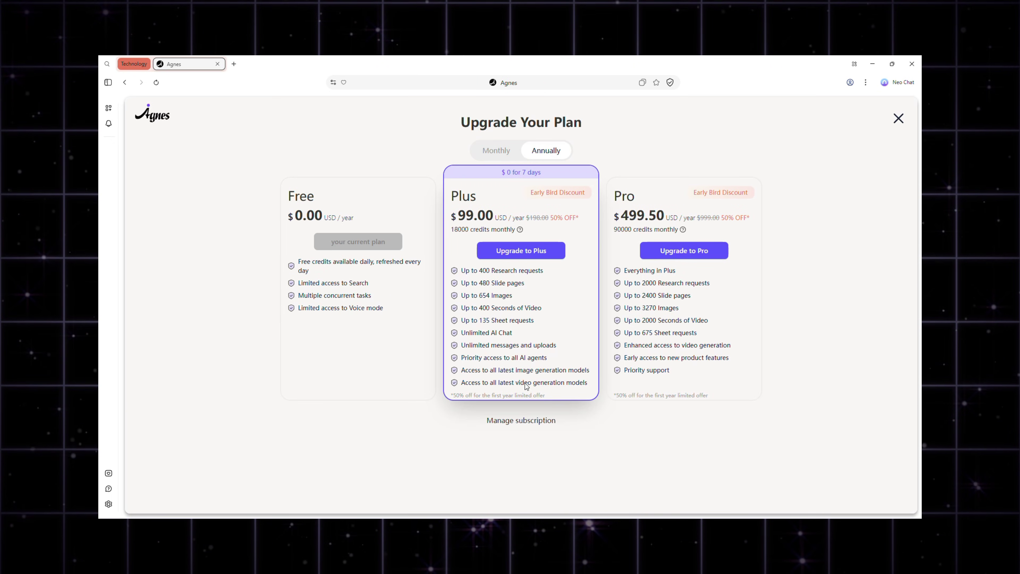
left_click(497, 150)
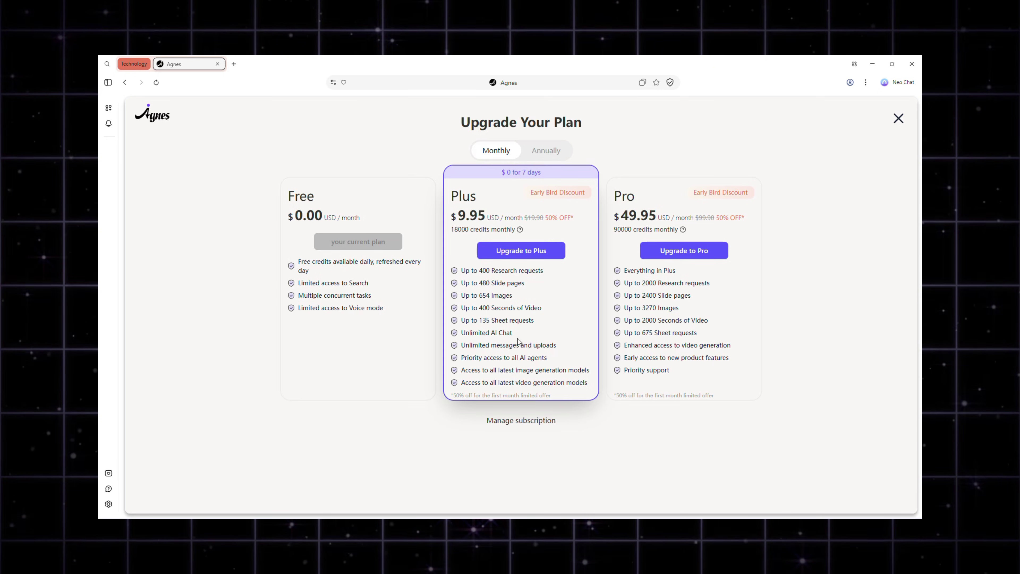
Return to the Agnes homepage, open the app, and choose email sign-up
left_click(156, 117)
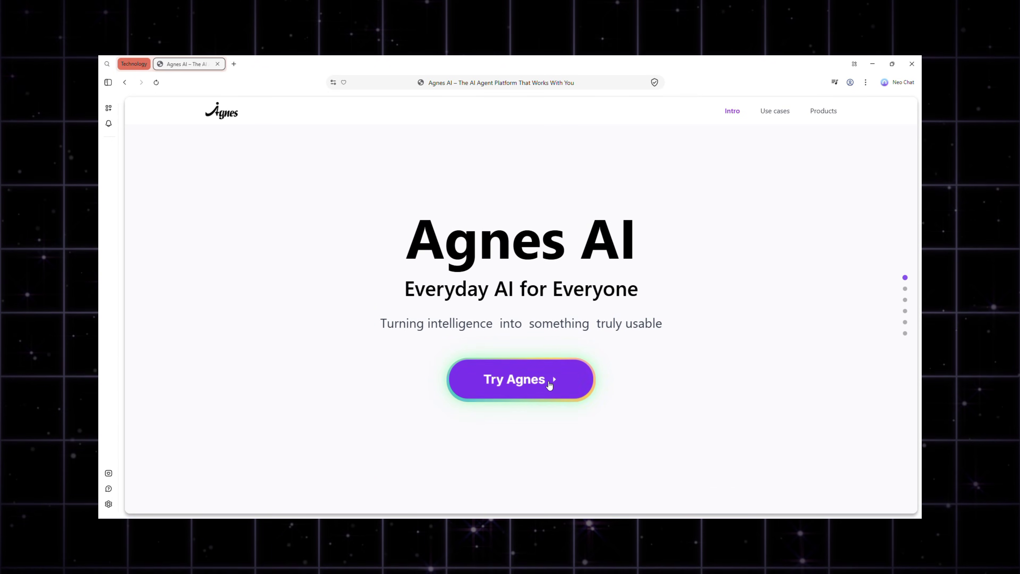
left_click(549, 380)
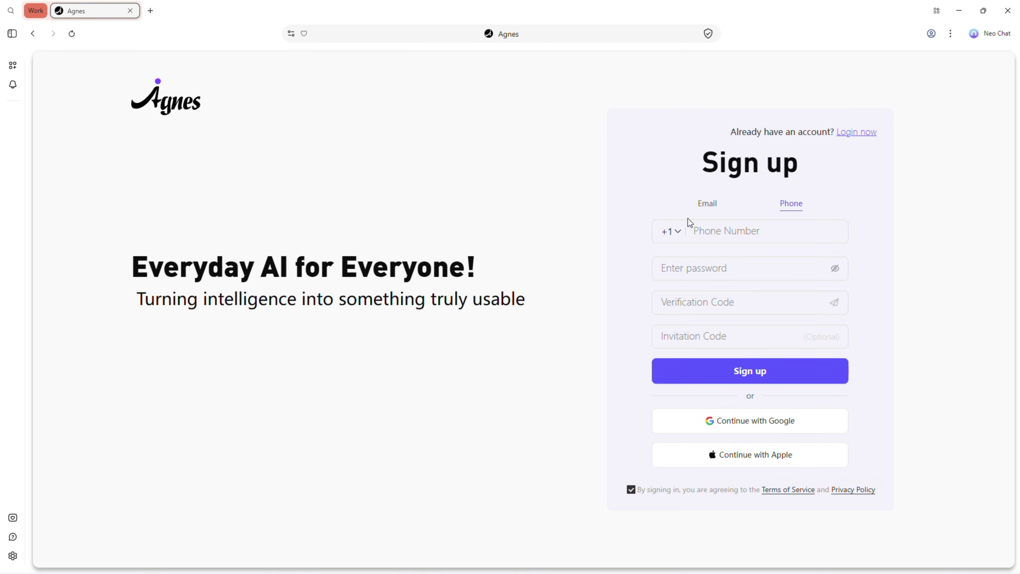
left_click(711, 206)
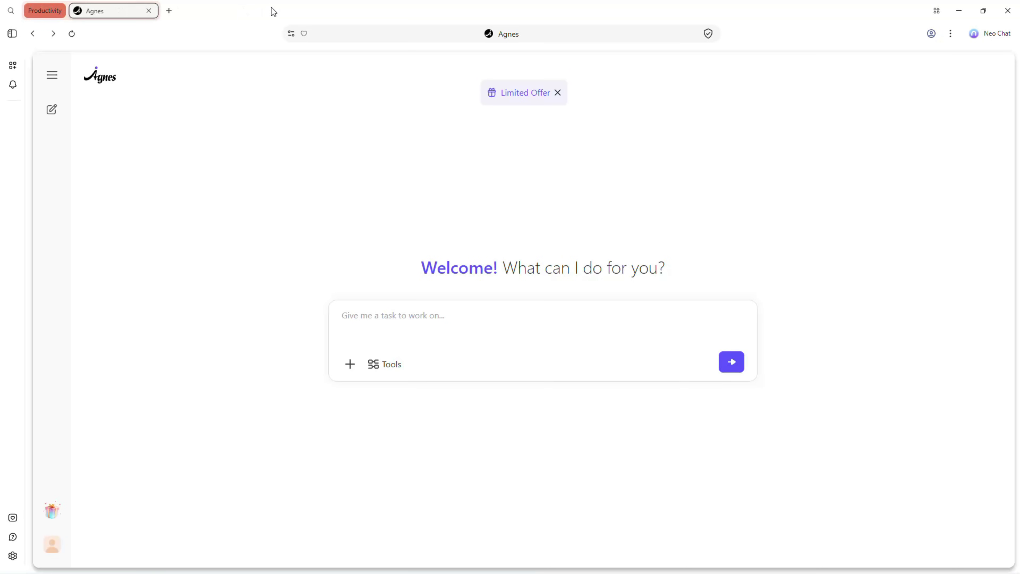
Set the task tool to AI Slides and close the Christie's auction deck preview
left_click(385, 364)
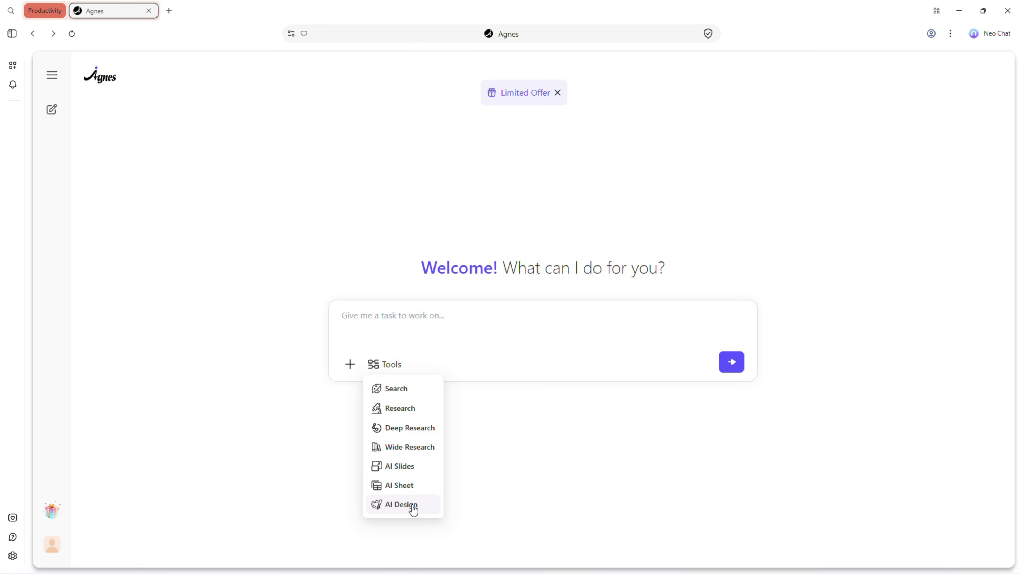
left_click(403, 468)
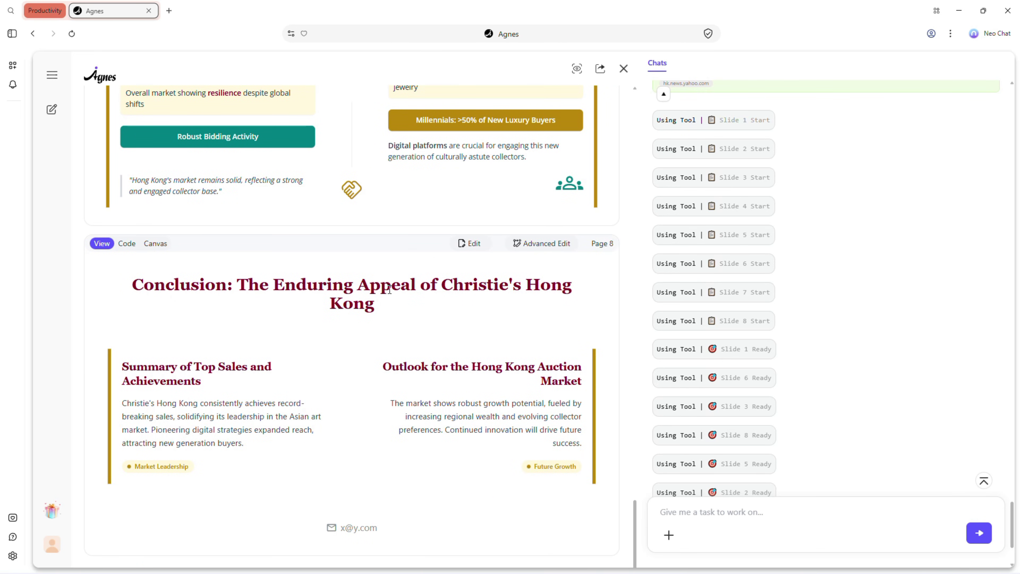
scroll(394, 289, "up", 20)
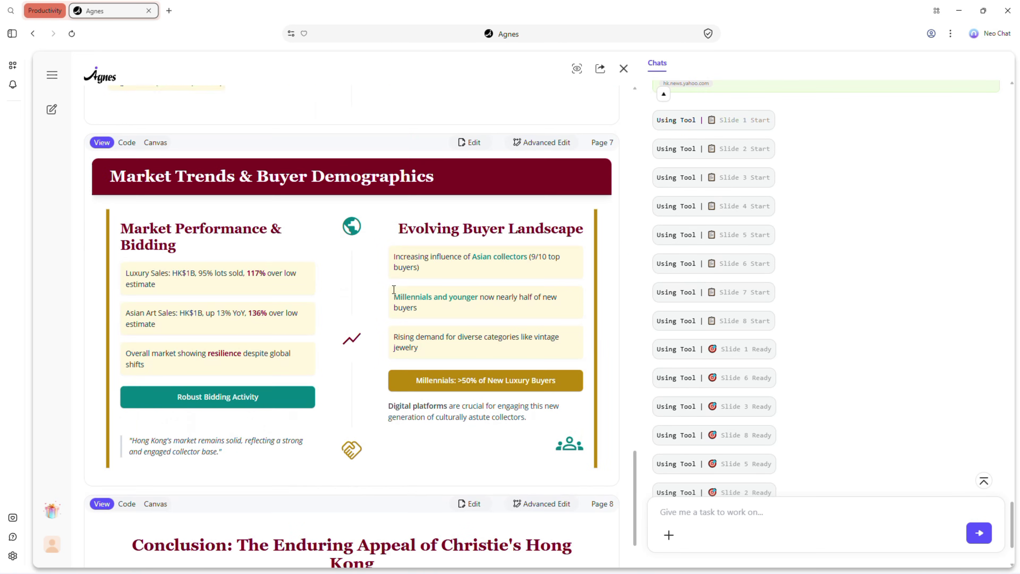
scroll(394, 289, "up", 20)
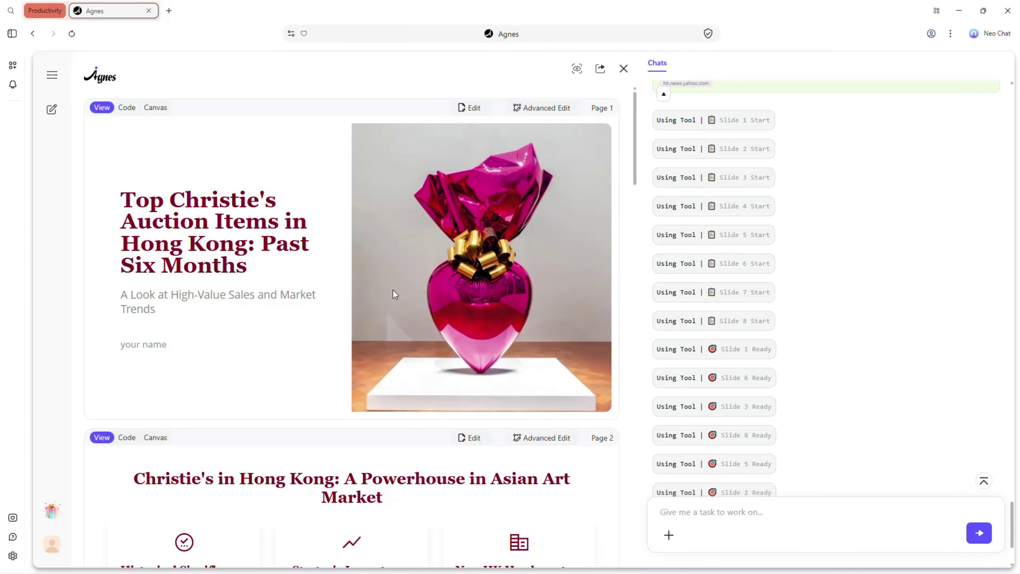
left_click(624, 69)
scroll(610, 347, "down", 10)
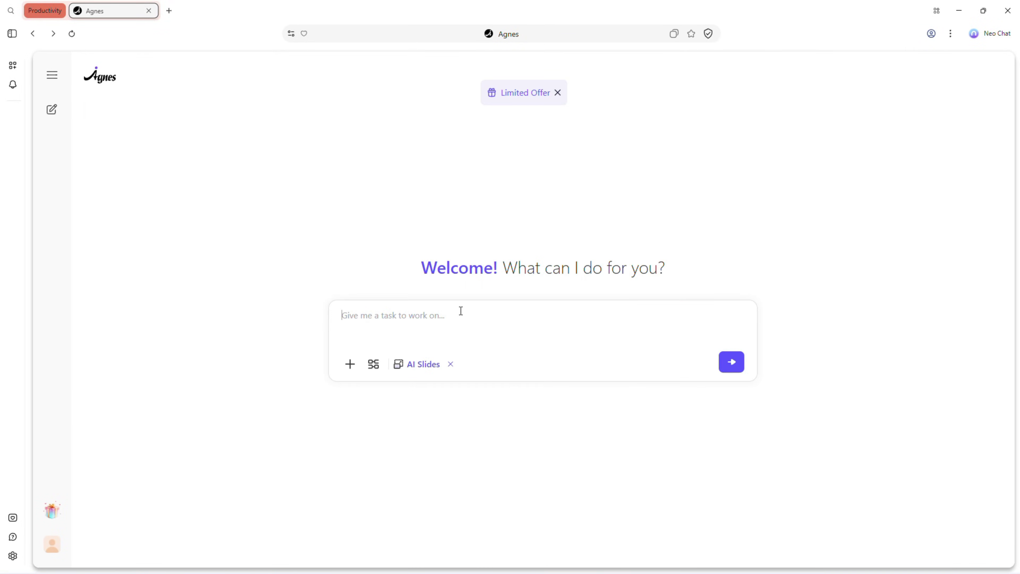
Send the Christie's Hong Kong auction prompt, then paste the Southeast Asian sportswear brands prompt
type("Top 15 Christie's auction items in Hong Kong over the past six months.")
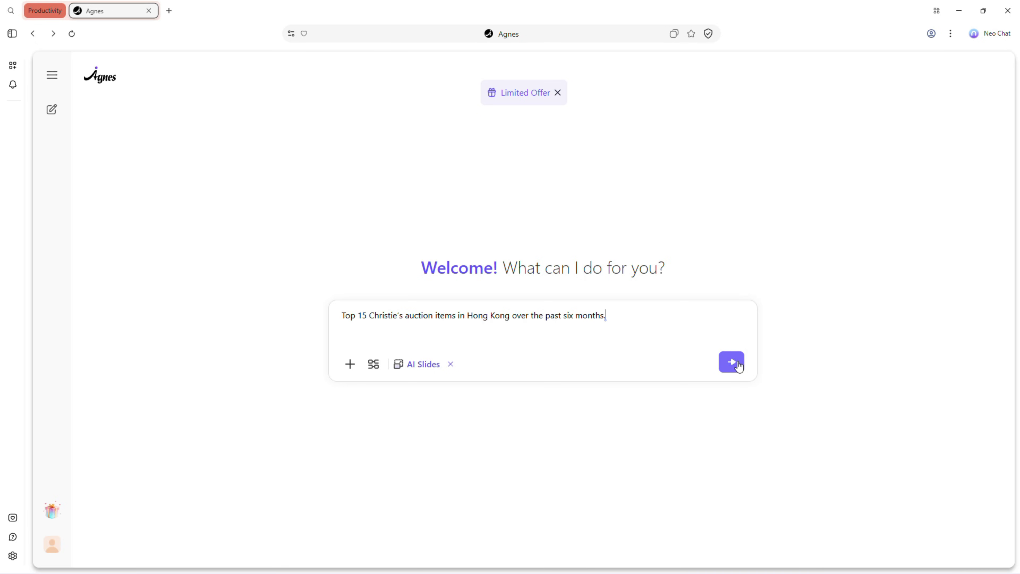
left_click(723, 360)
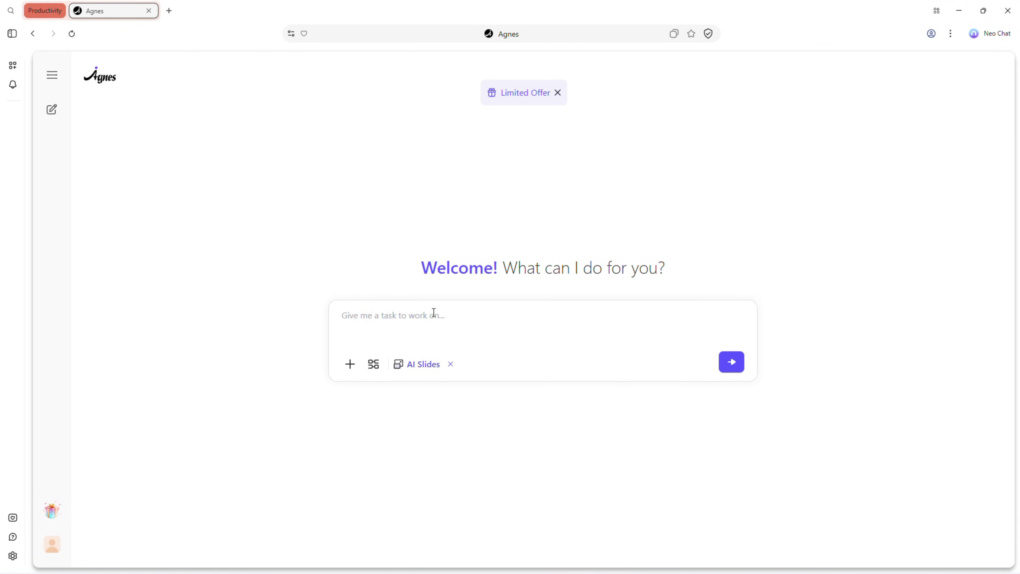
type("Top 10 most popular sportswear brands in Southeast Asia over the past year, including sales figures and store distribution.")
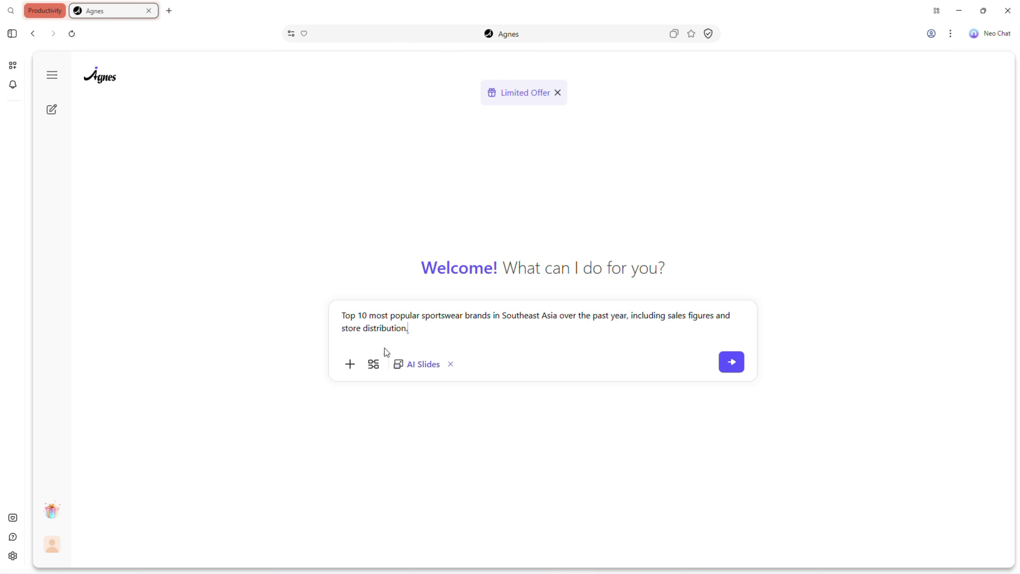
Submit the top 10 Southeast Asian sportswear brands prompt to build the 10-slide deck
left_click(738, 365)
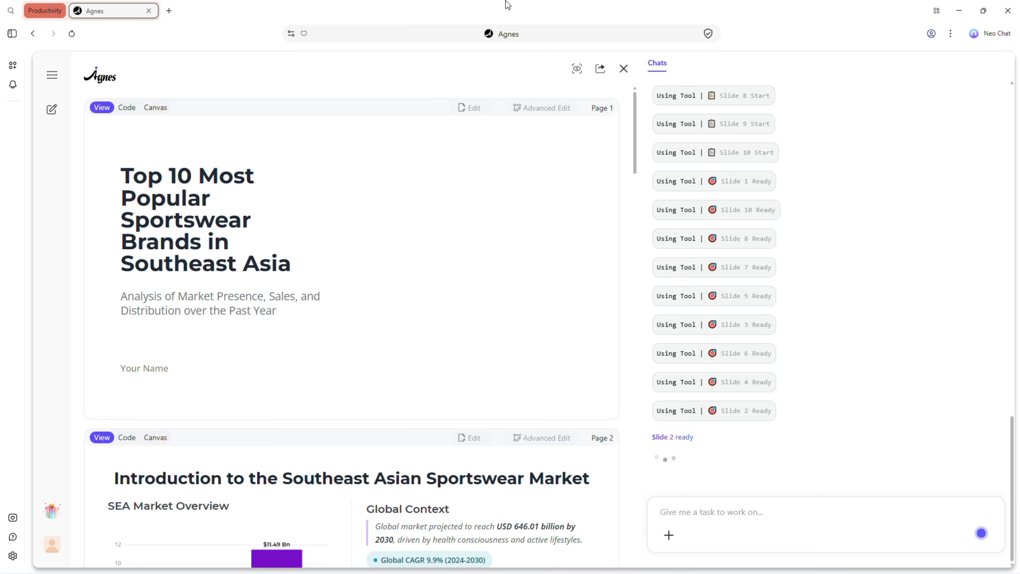
In Advanced Edit, change the deck title's 10 to 15
left_click(545, 108)
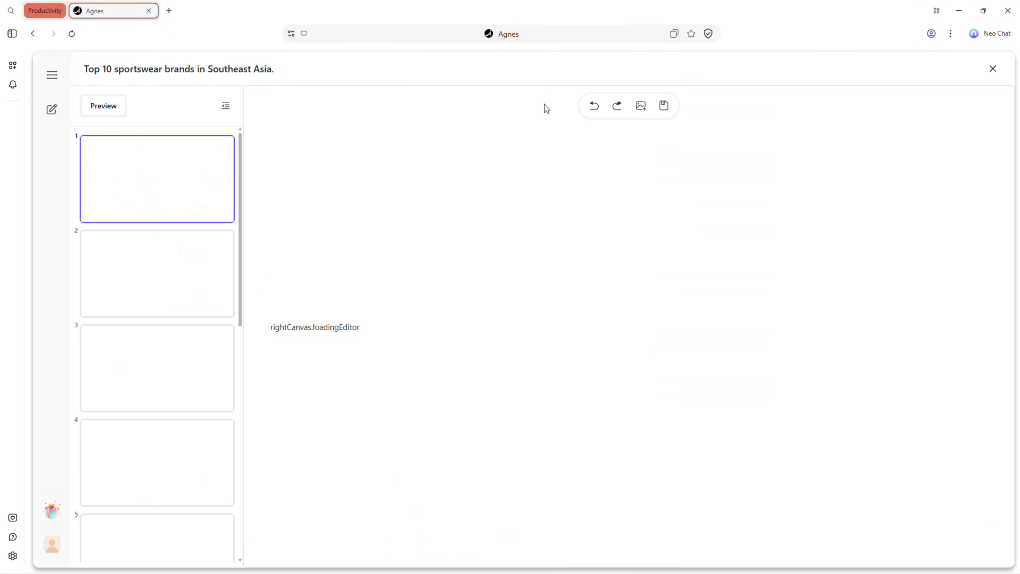
left_click(333, 219)
left_click_drag(400, 230, 382, 230)
type("5 Most Popular")
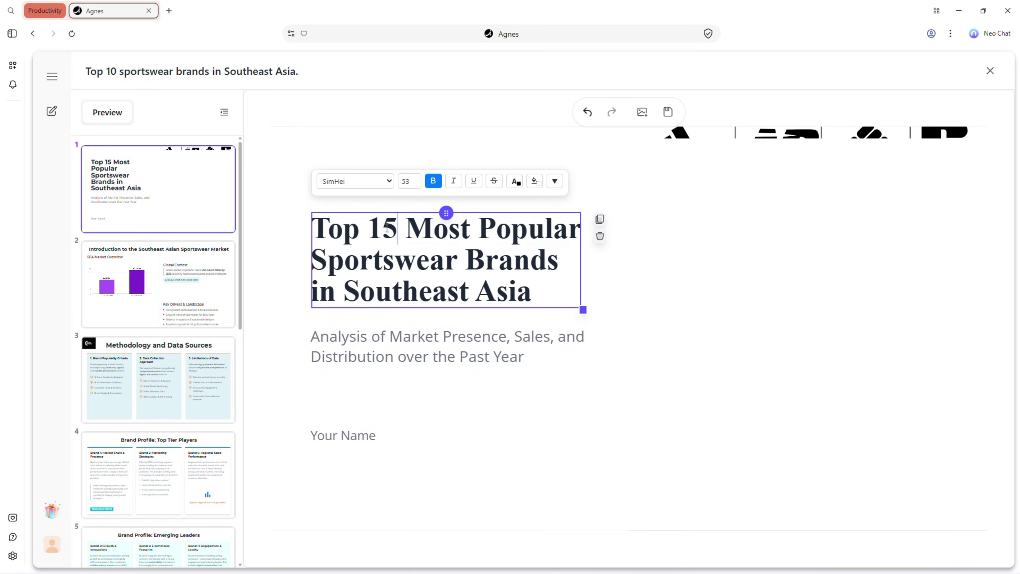
left_click(519, 324)
Move THE TECH logo onto slide 7's Market Share donut chart and exit the editor
key("ctrl+a")
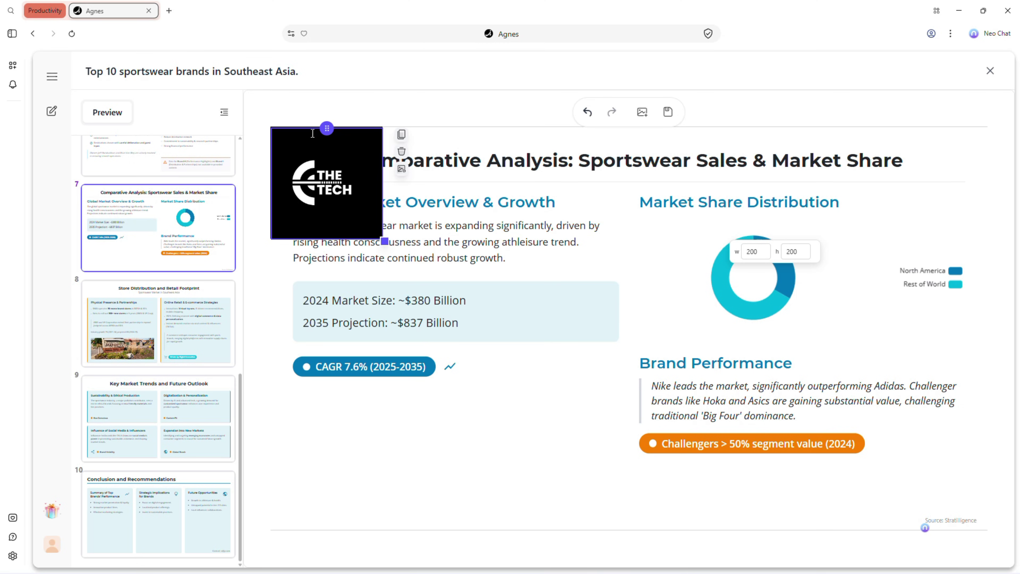
left_click_drag(326, 129, 760, 225)
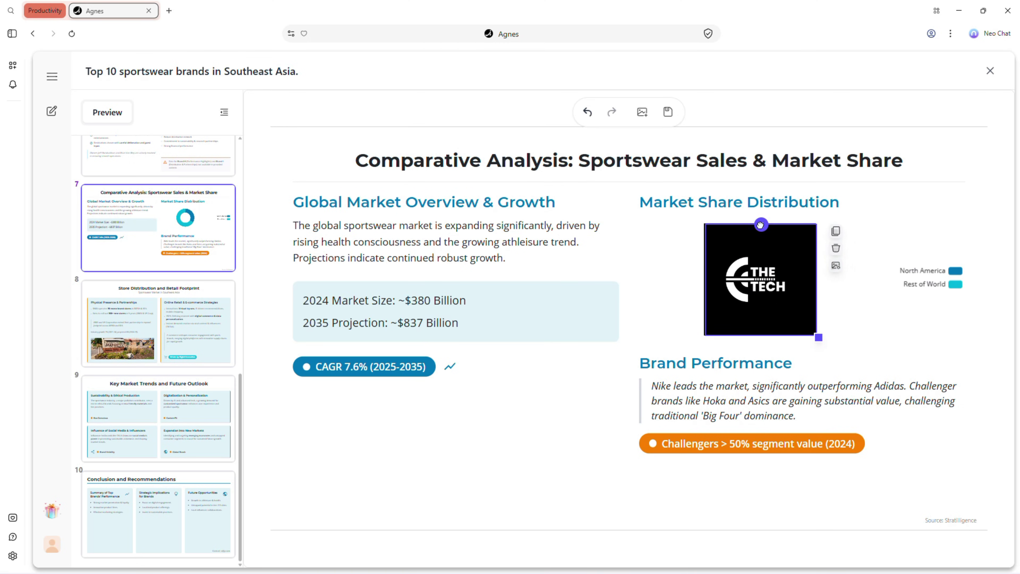
left_click(545, 413)
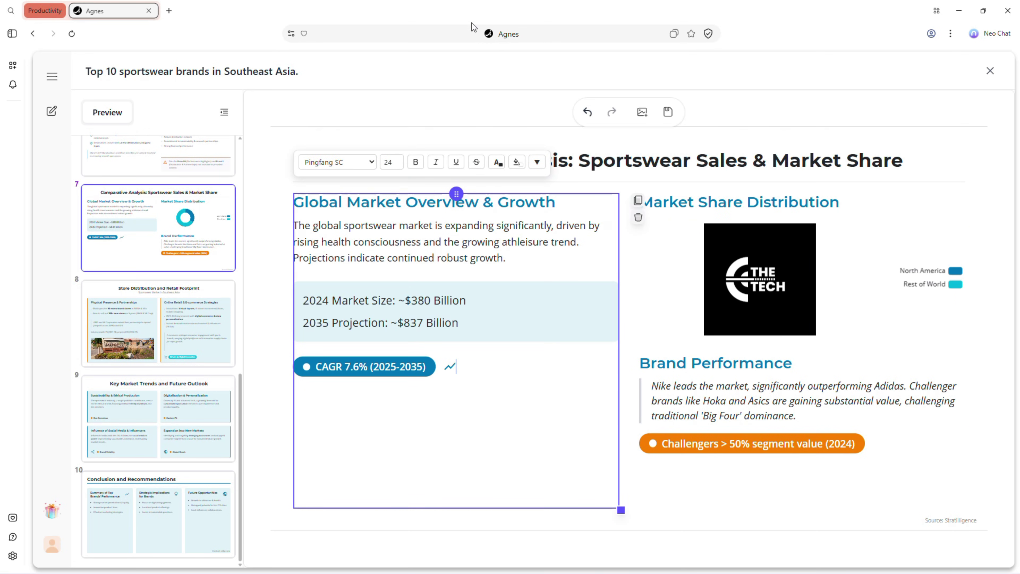
key("Escape")
scroll(427, 225, "down", 8)
Put the title slide into edit mode and type test text over a title word
scroll(484, 200, "up", 15)
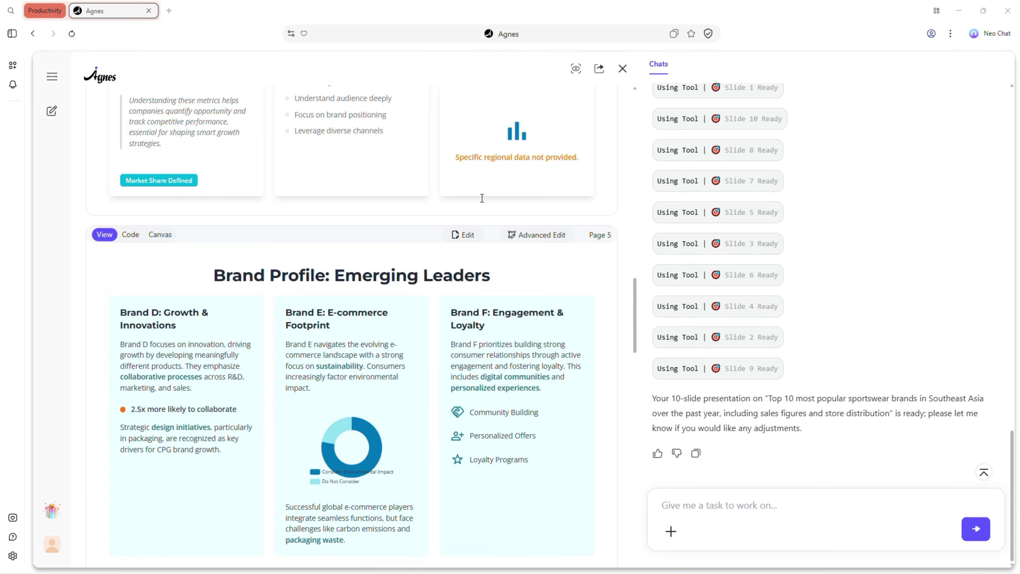
left_click(473, 116)
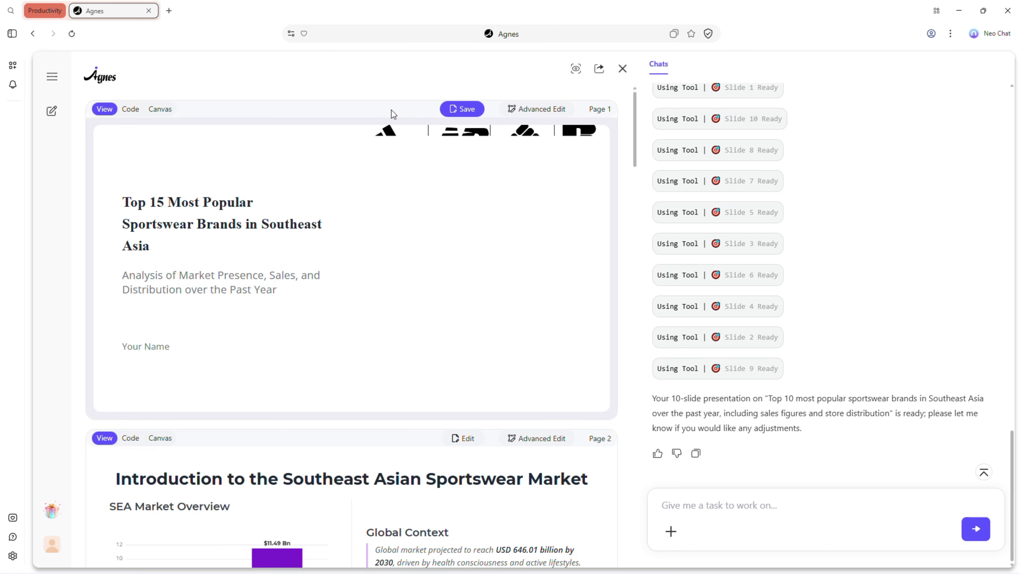
double_click(284, 227)
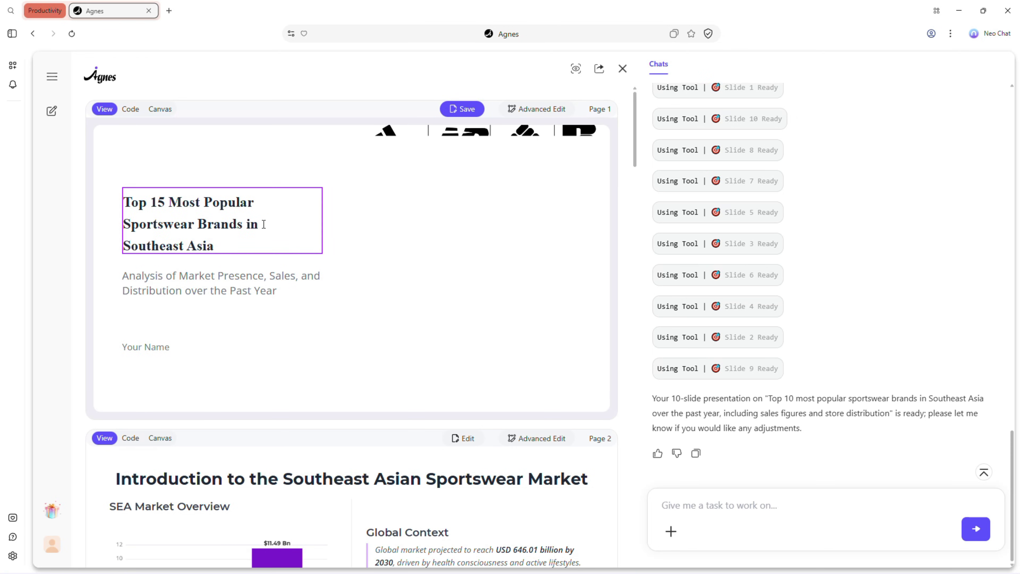
type("dlasdlbsadbsadmsadsd")
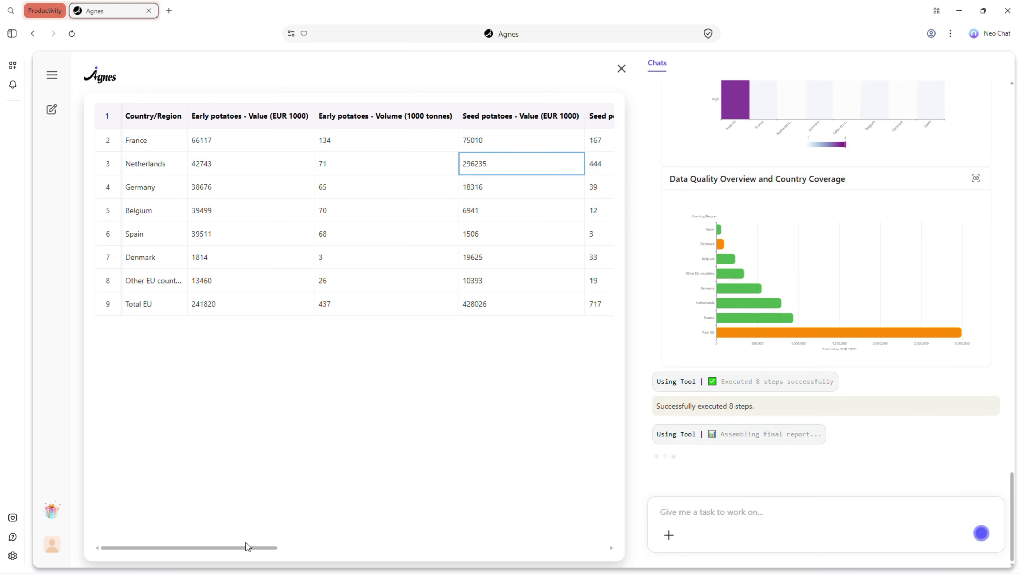
Scroll the EU potato values table sideways
left_click_drag(247, 546, 592, 551)
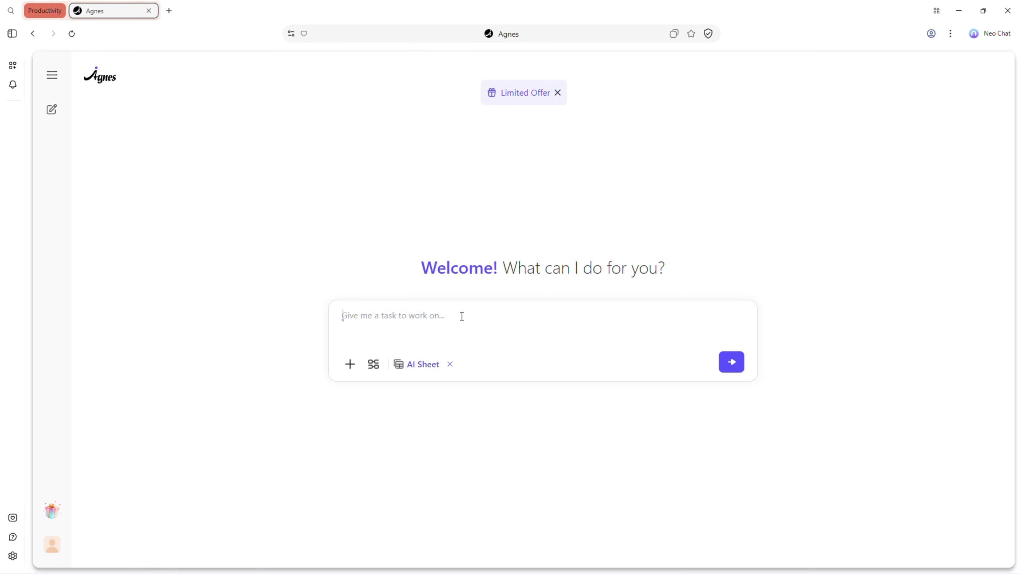
Request raw potato trade data for Asia and Europe and open the resulting HTML report
type("Trade data for raw agricultural potatoes in Asia and Europe over the past three years.")
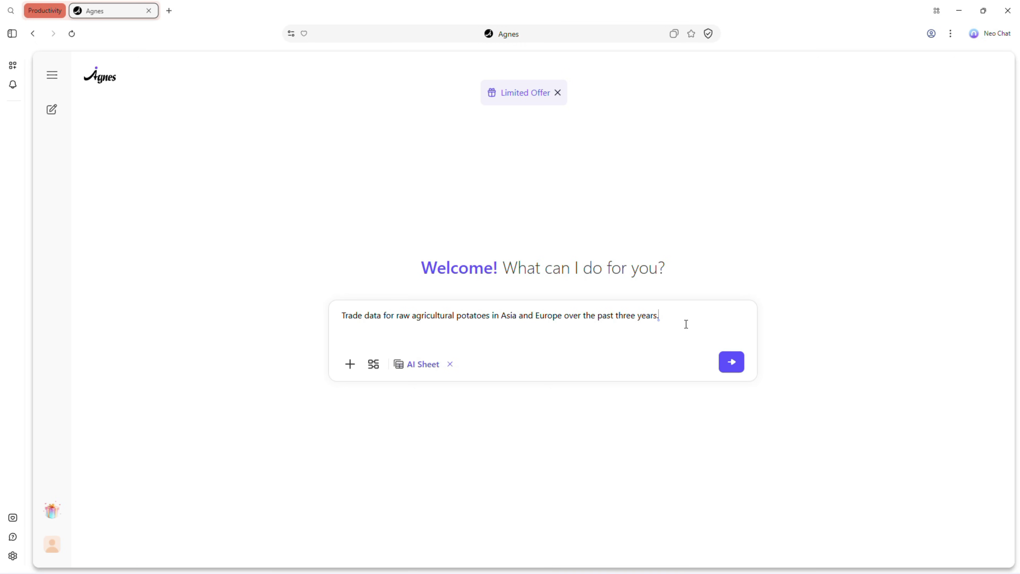
left_click(732, 363)
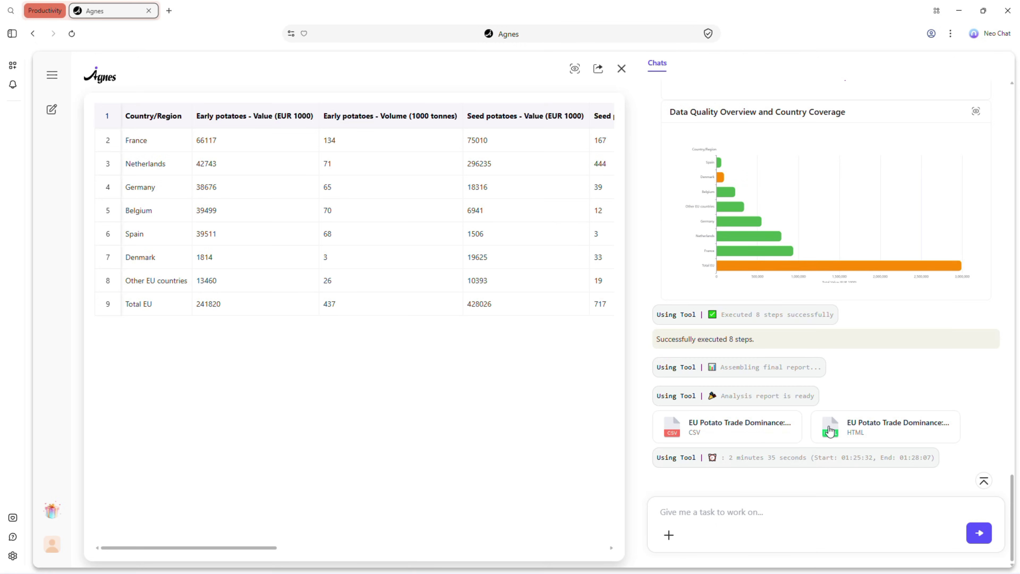
left_click(830, 431)
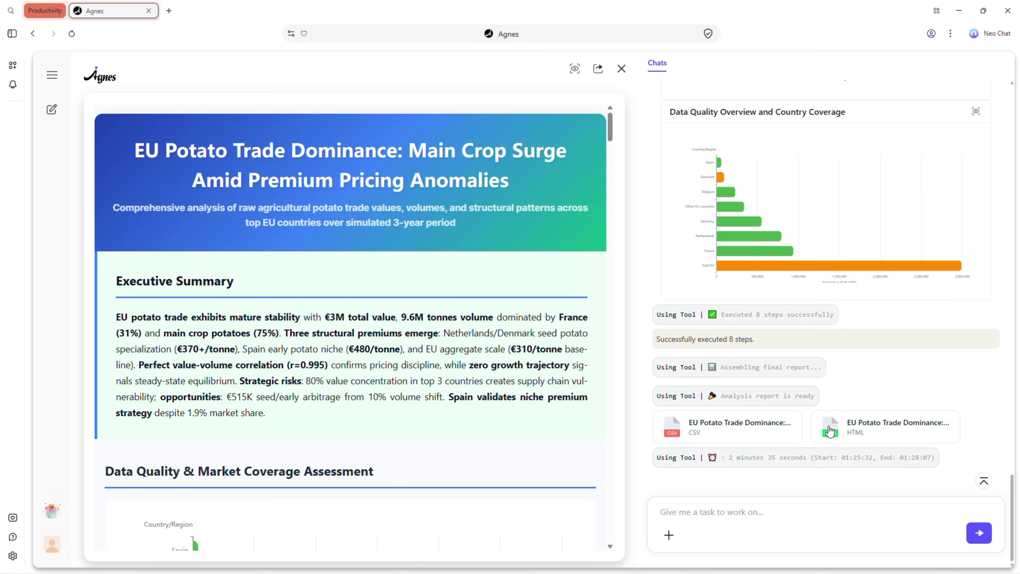
Read through the EU Potato Trade Dominance report, then start a new chat
scroll(298, 271, "down", 15)
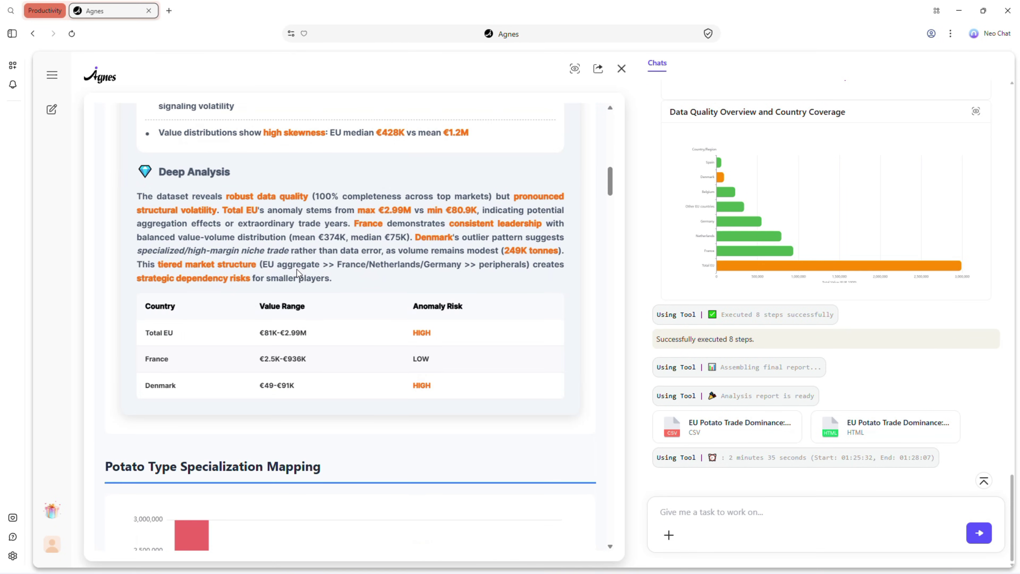
scroll(299, 274, "down", 15)
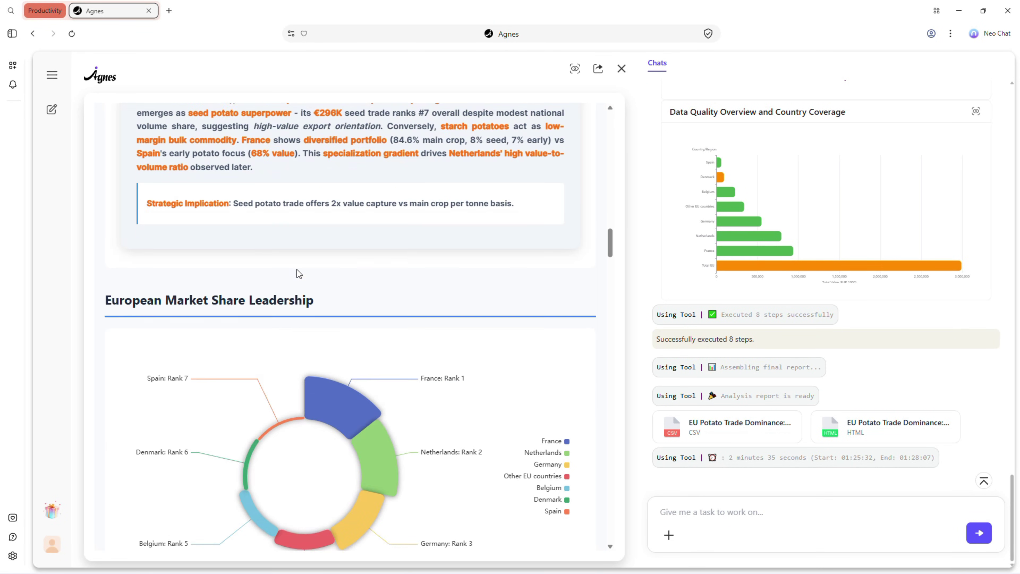
scroll(299, 274, "down", 15)
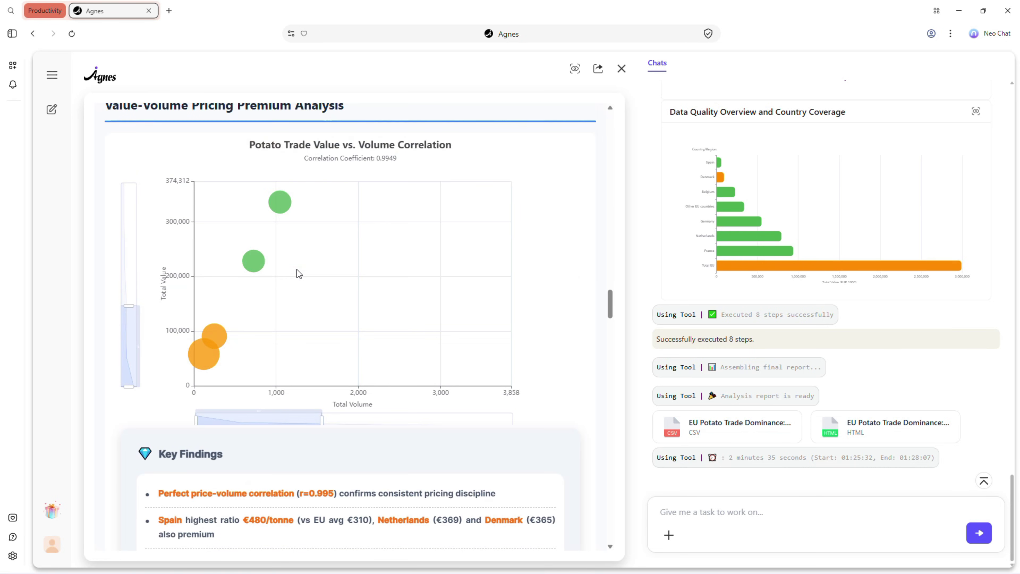
scroll(299, 273, "down", 12)
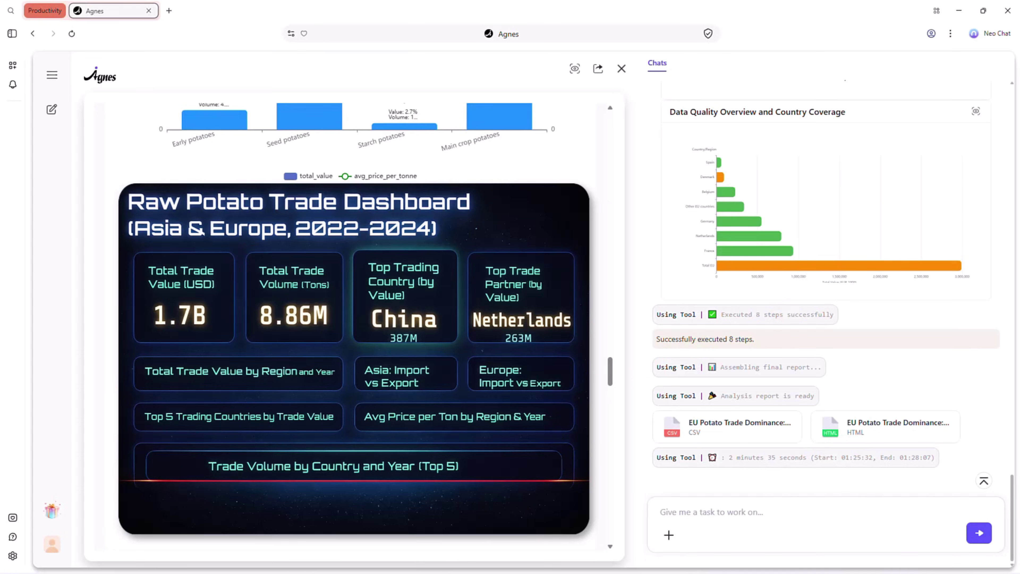
left_click(402, 361)
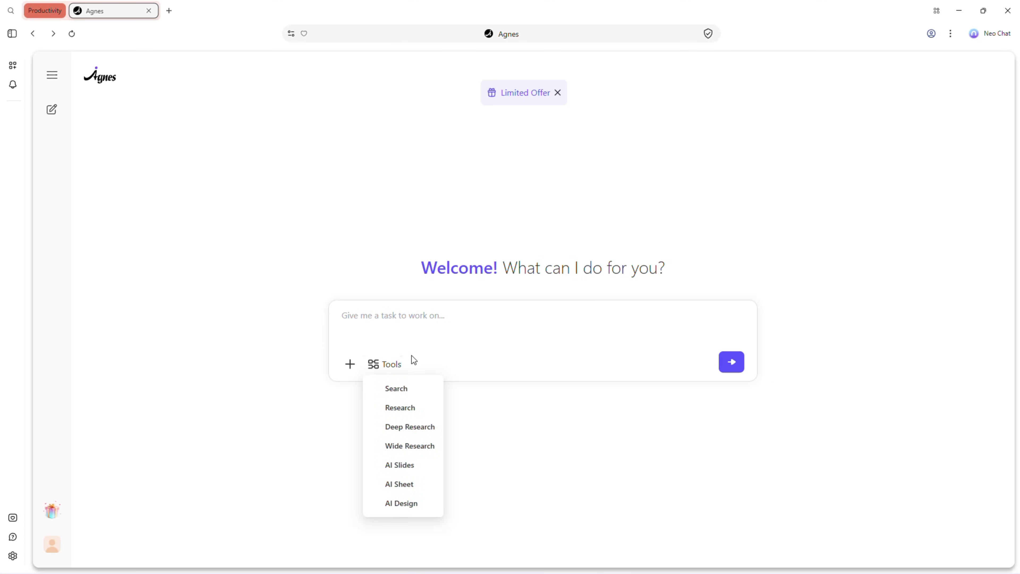
Switch to AI Design and inspect the neon cityscape, comic panel and motion graphics outputs
left_click(402, 505)
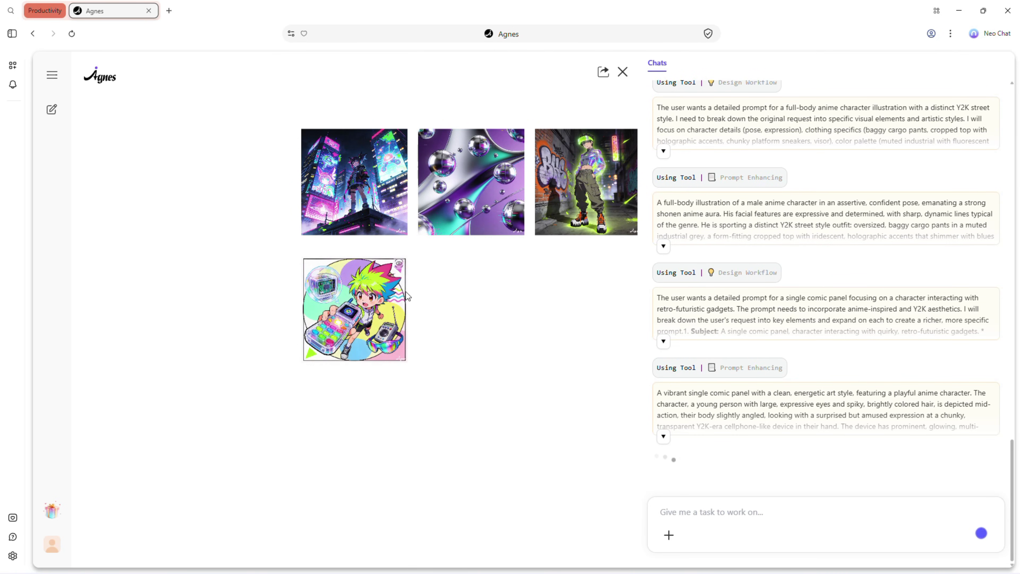
left_click(353, 193)
left_click(367, 299)
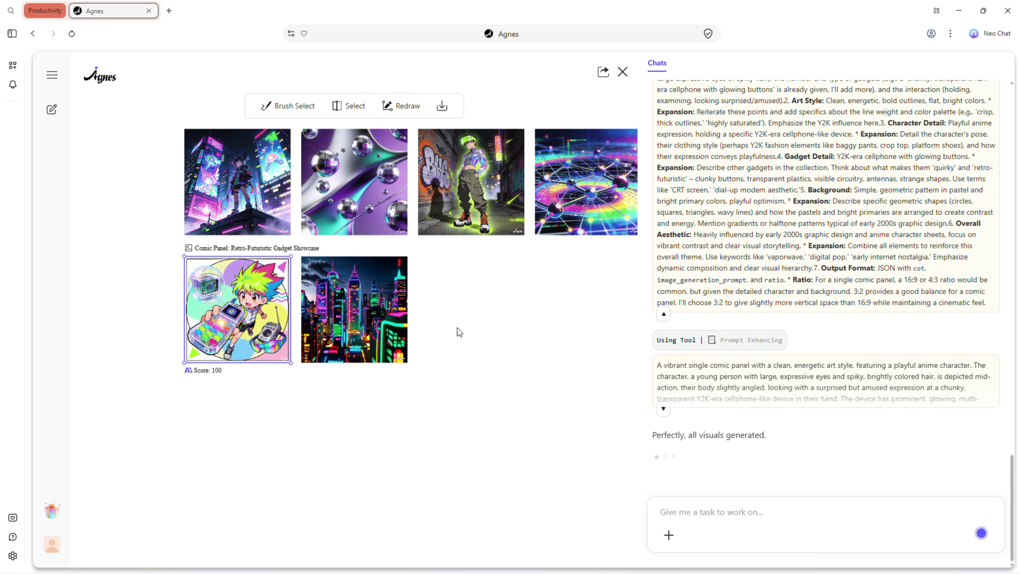
left_click(664, 432)
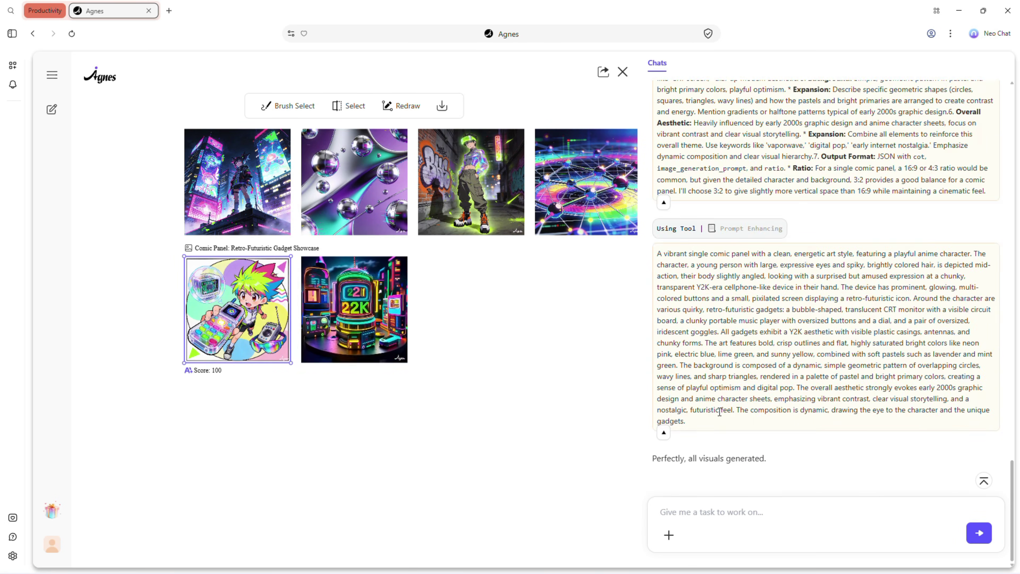
scroll(663, 382, "up", 10)
left_click(664, 350)
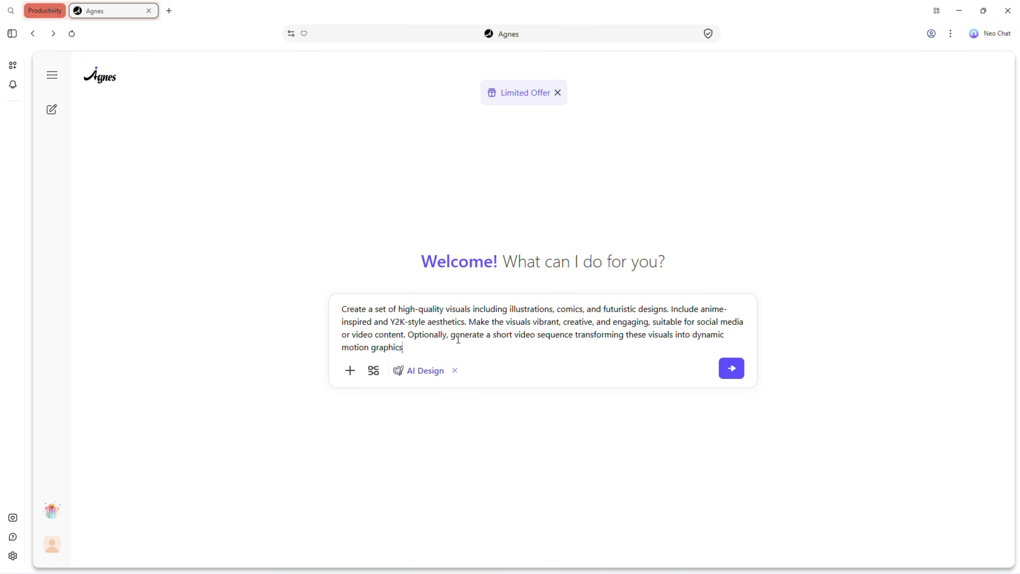
Send the visuals request and expand the futuristic cityscape prompt details
left_click(731, 369)
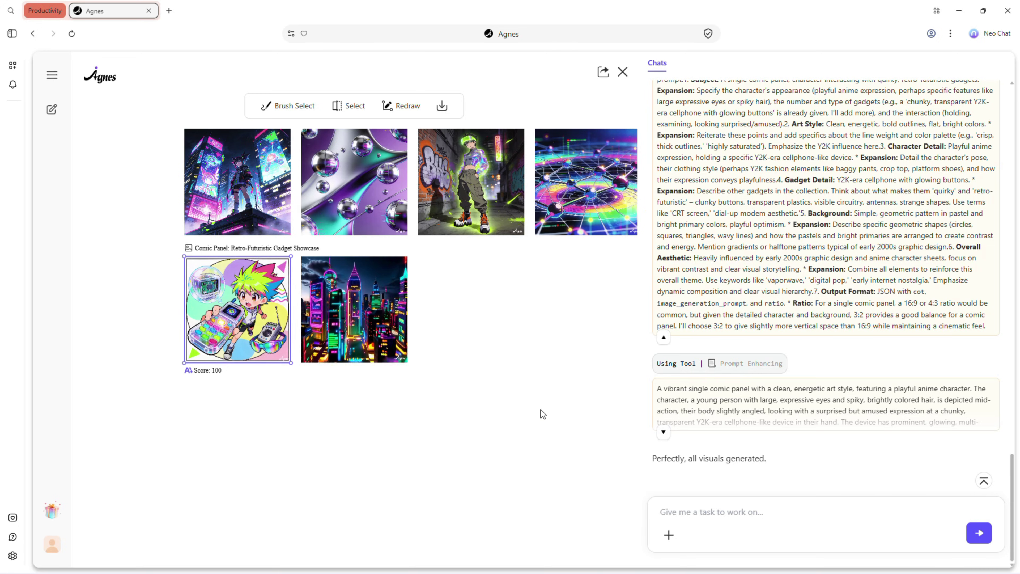
left_click(664, 432)
scroll(730, 411, "up", 15)
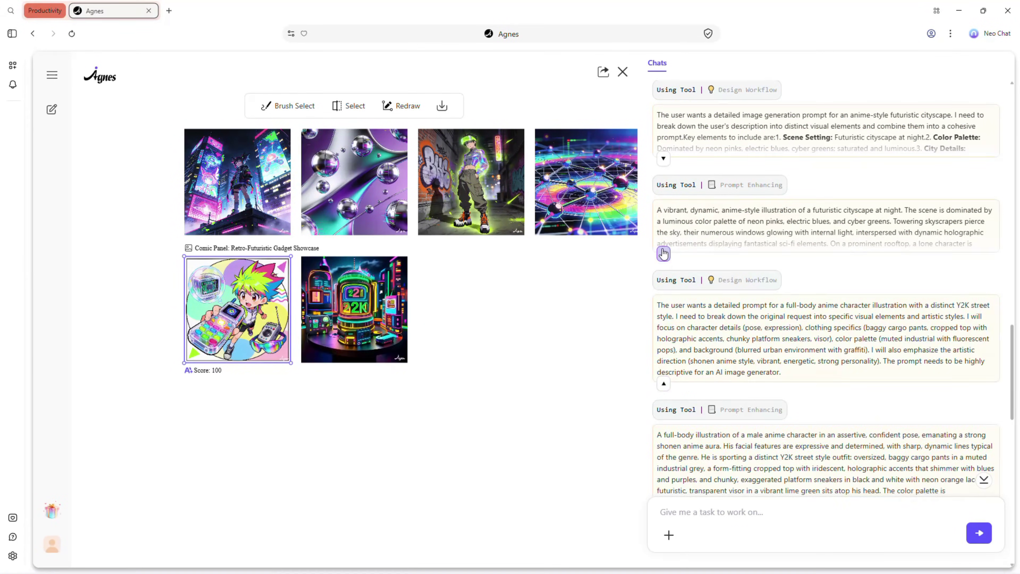
left_click(367, 272)
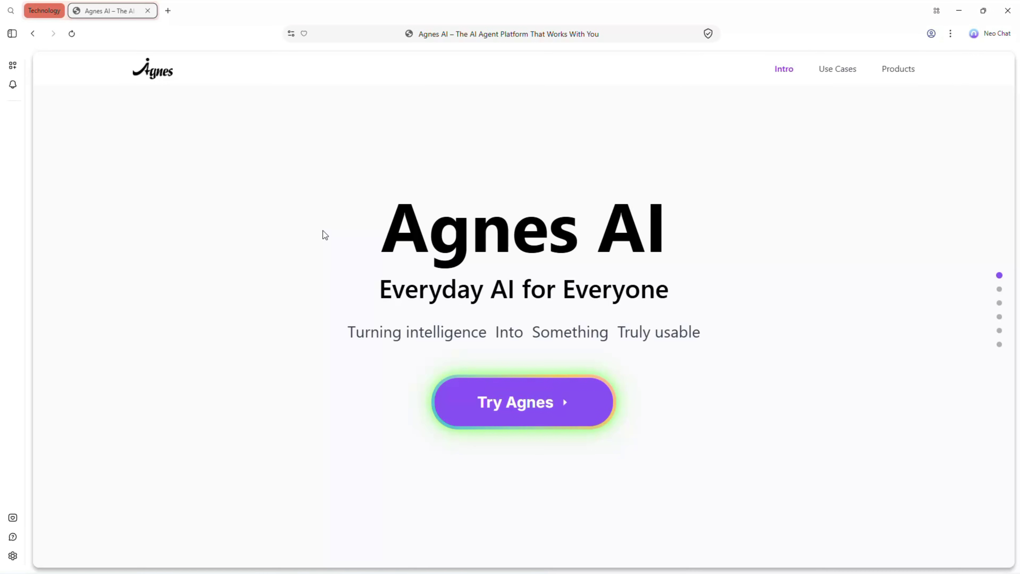
Play the Agnes AI intro video, skip ahead in it, then close it
scroll(323, 230, "down", 5)
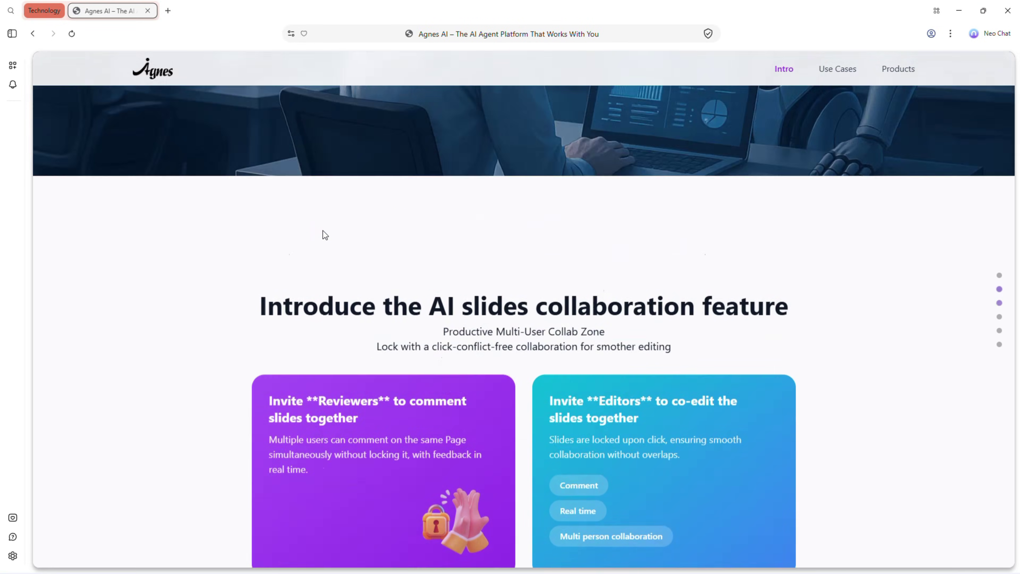
scroll(323, 230, "up", 5)
left_click(522, 308)
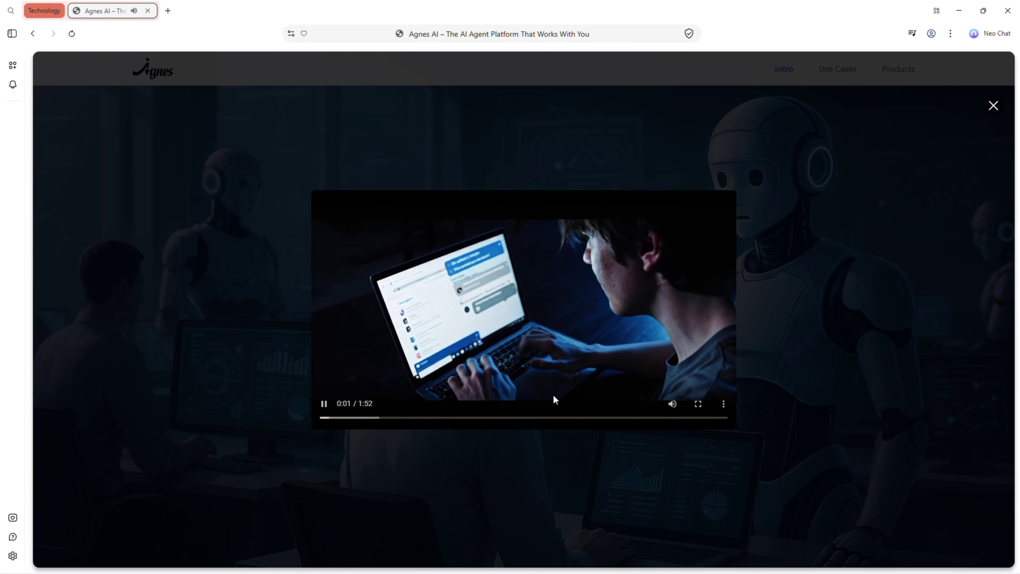
left_click_drag(444, 418, 446, 419)
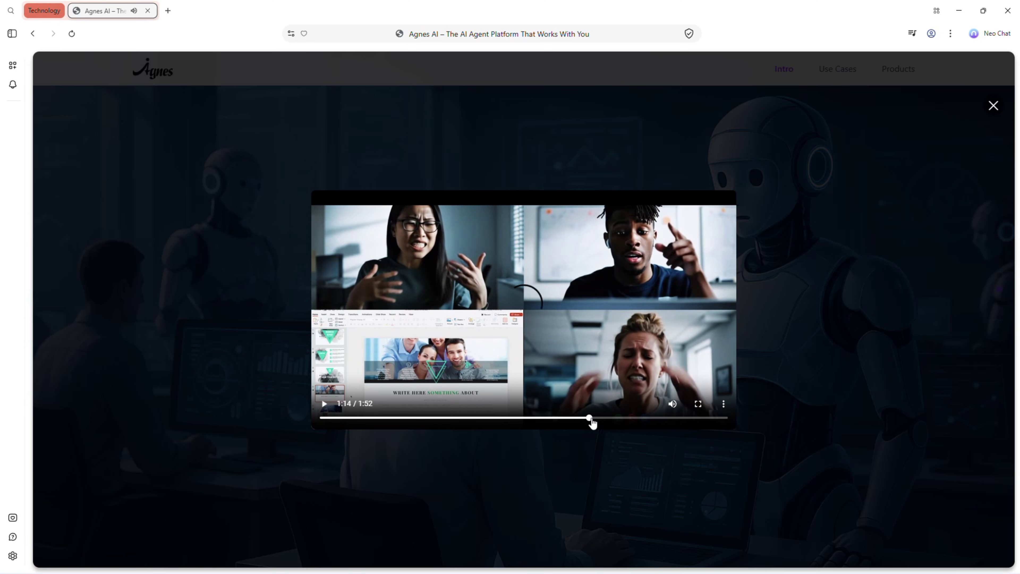
left_click(841, 337)
Browse down the landing page, return to the top, and launch the app via Try Agnes
scroll(571, 297, "down", 2)
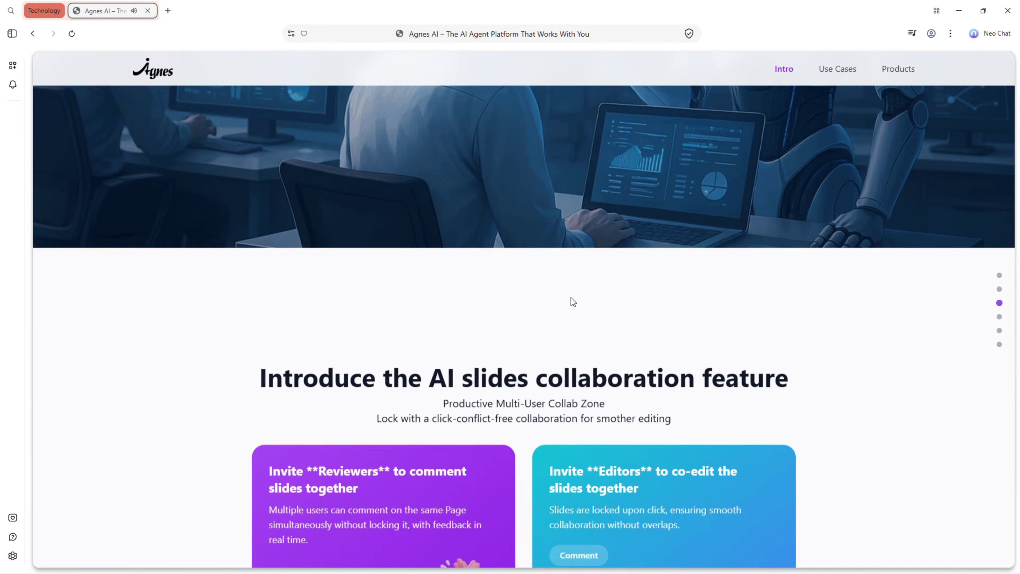
scroll(572, 297, "down", 3)
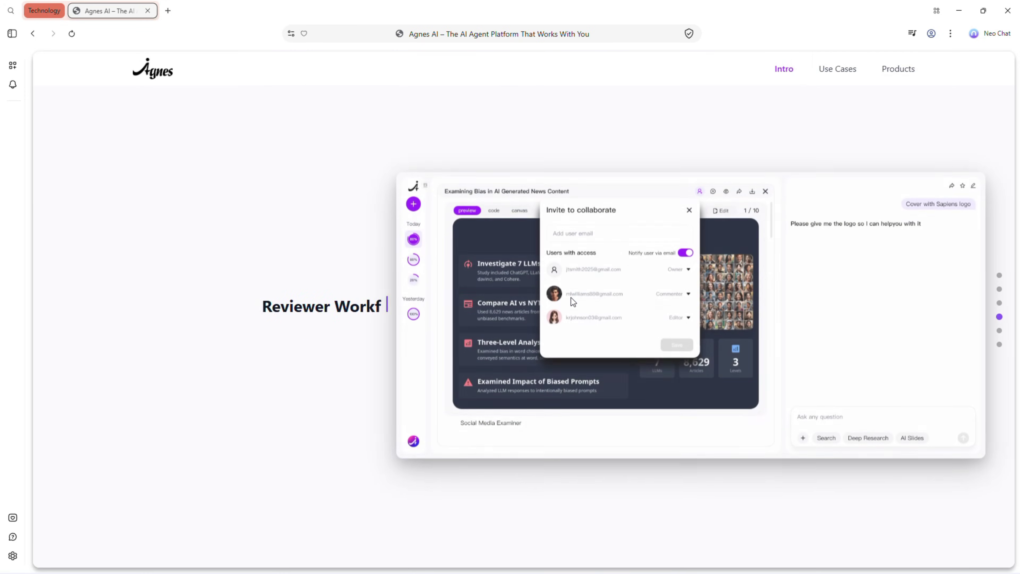
scroll(571, 297, "down", 2)
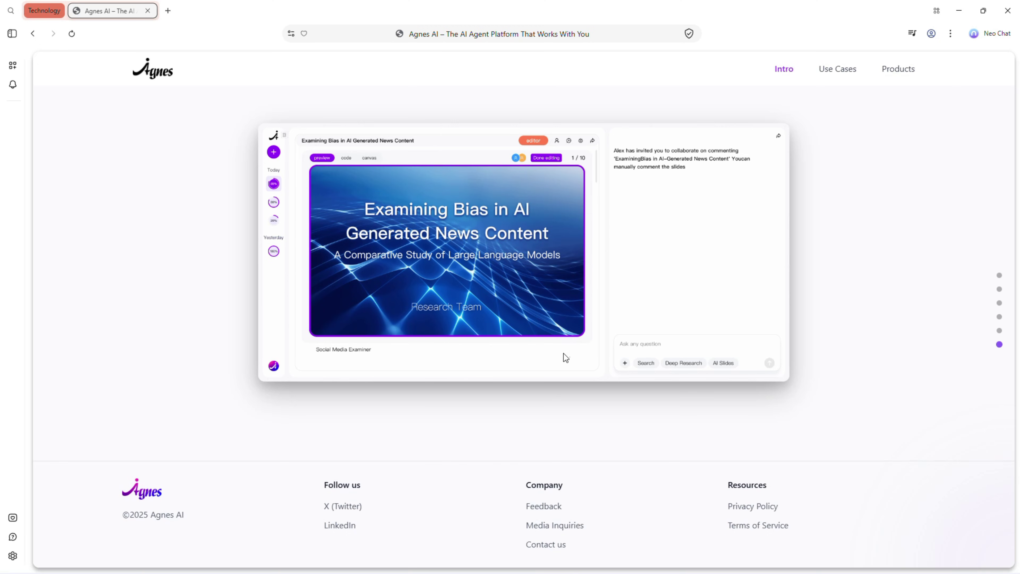
scroll(599, 418, "up", 1)
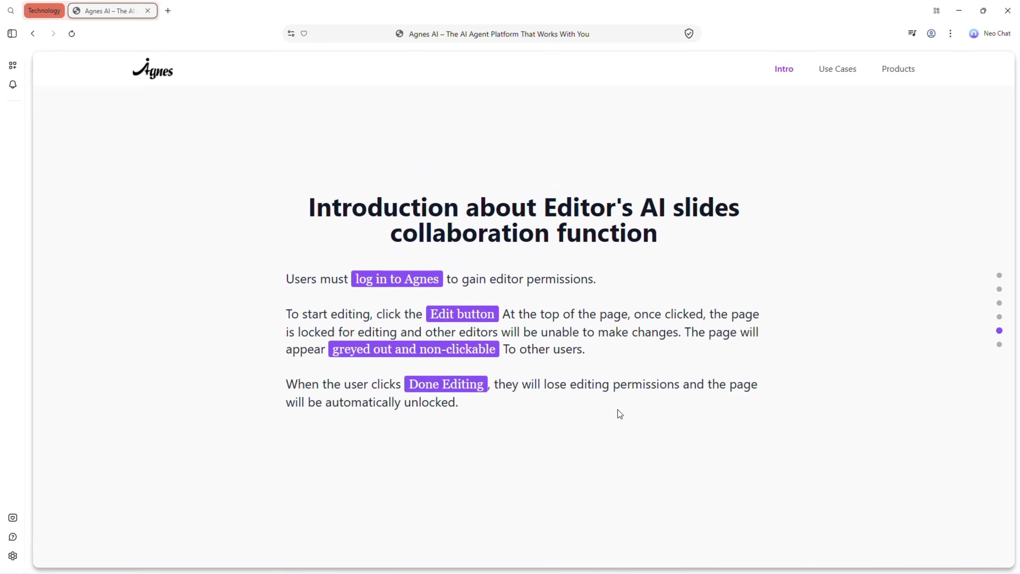
scroll(617, 410, "up", 1)
scroll(618, 410, "up", 2)
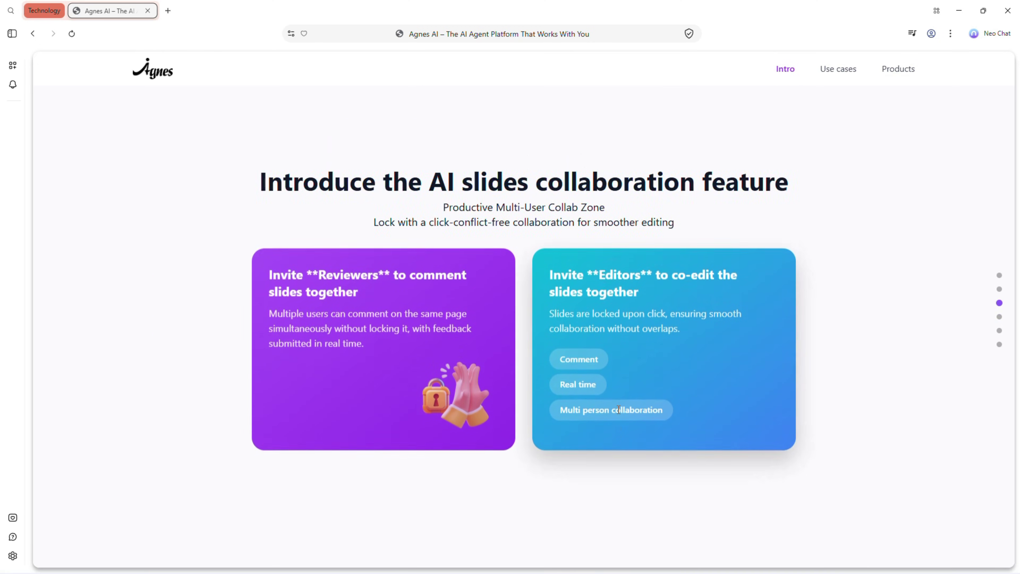
scroll(617, 409, "up", 1)
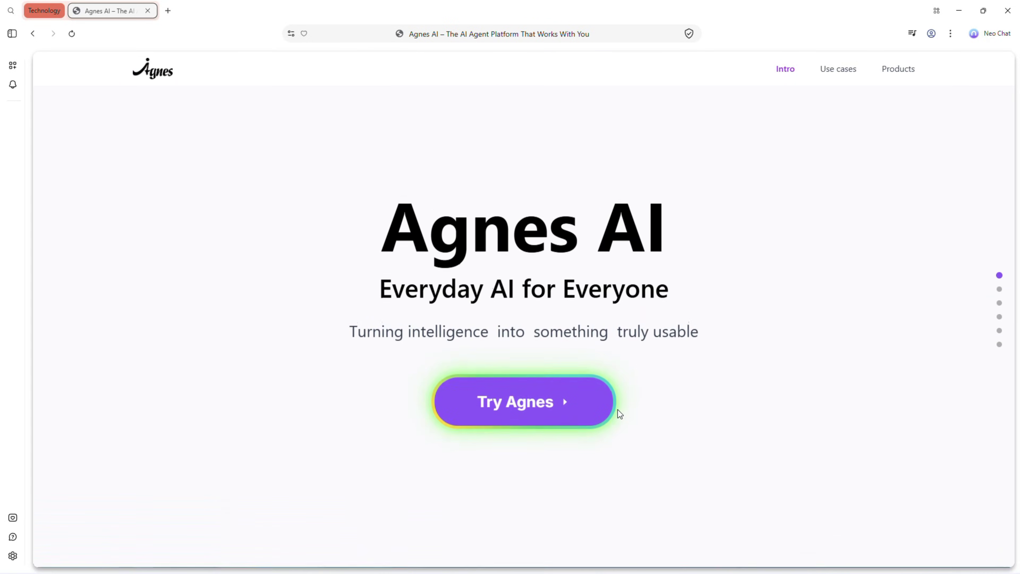
left_click(558, 404)
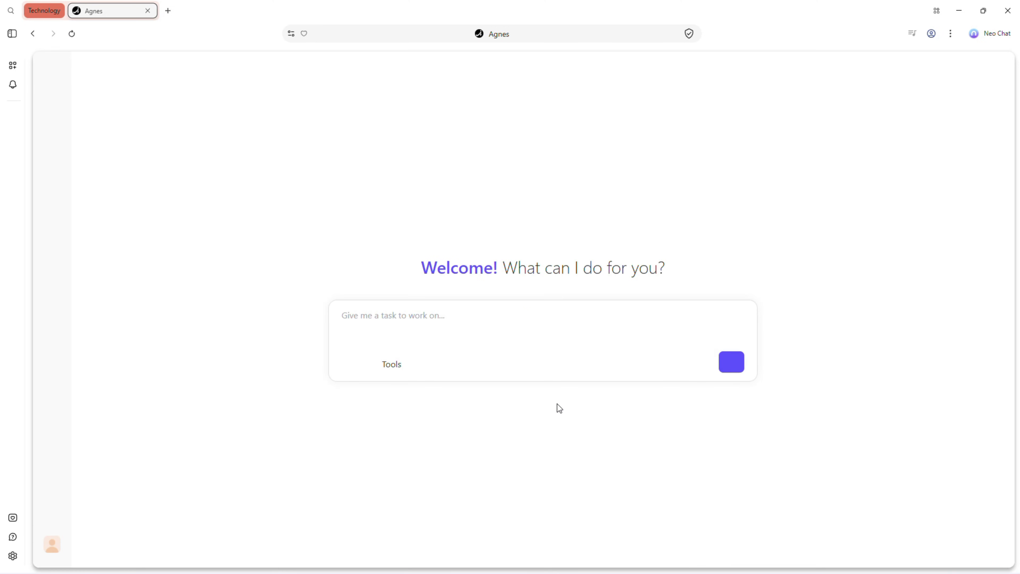